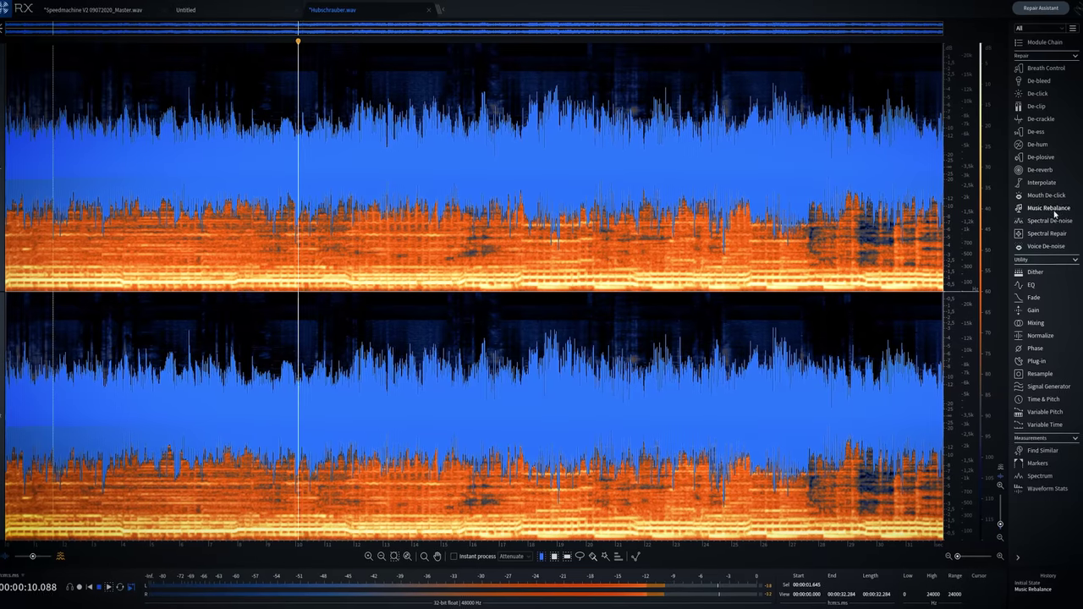
# - Bring up the Hubschrauber.wav recording and open the Music Rebalance module
pyautogui.click(1057, 208)
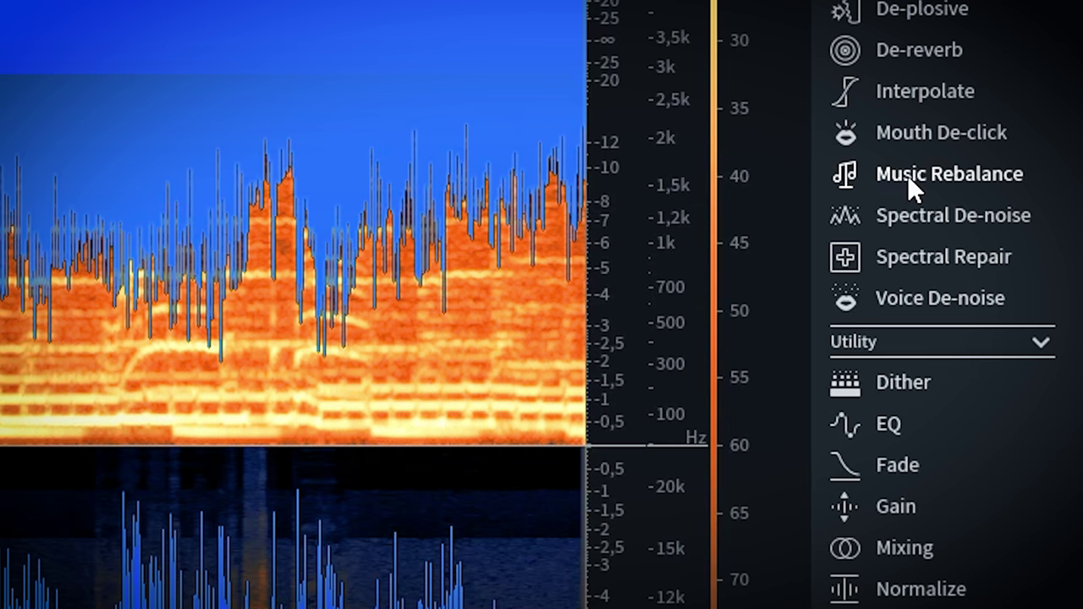
pyautogui.click(908, 175)
# - Move the Music Rebalance window aside and set Percussion and Other gain to 0, Voice to +3,0
pyautogui.moveTo(419, 145); pyautogui.dragTo(296, 139)
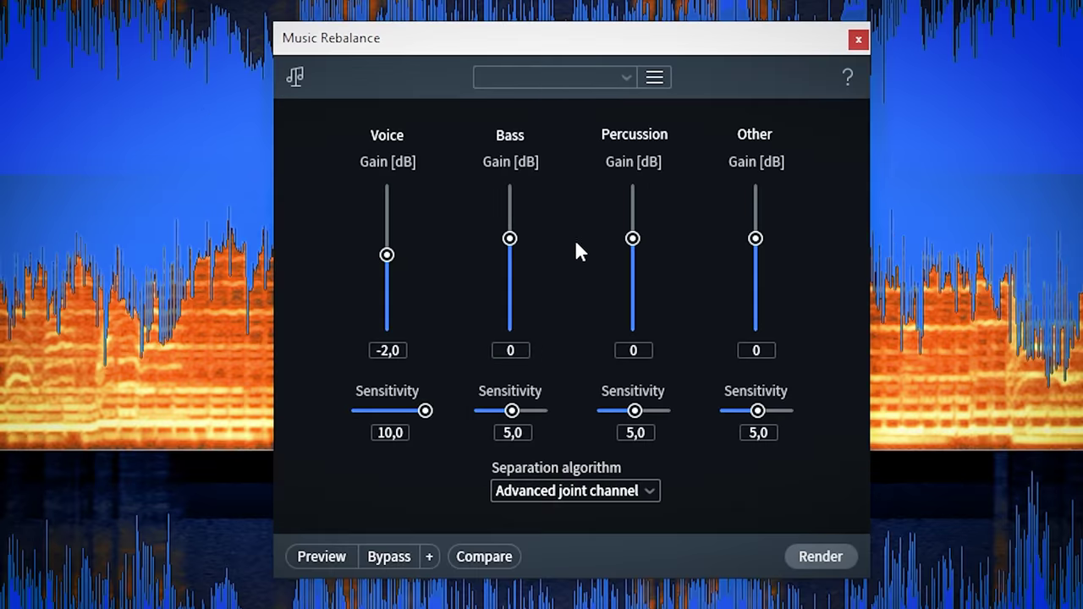
pyautogui.moveTo(640, 227); pyautogui.dragTo(641, 241)
pyautogui.moveTo(761, 278); pyautogui.dragTo(763, 245)
pyautogui.moveTo(388, 254); pyautogui.dragTo(387, 332)
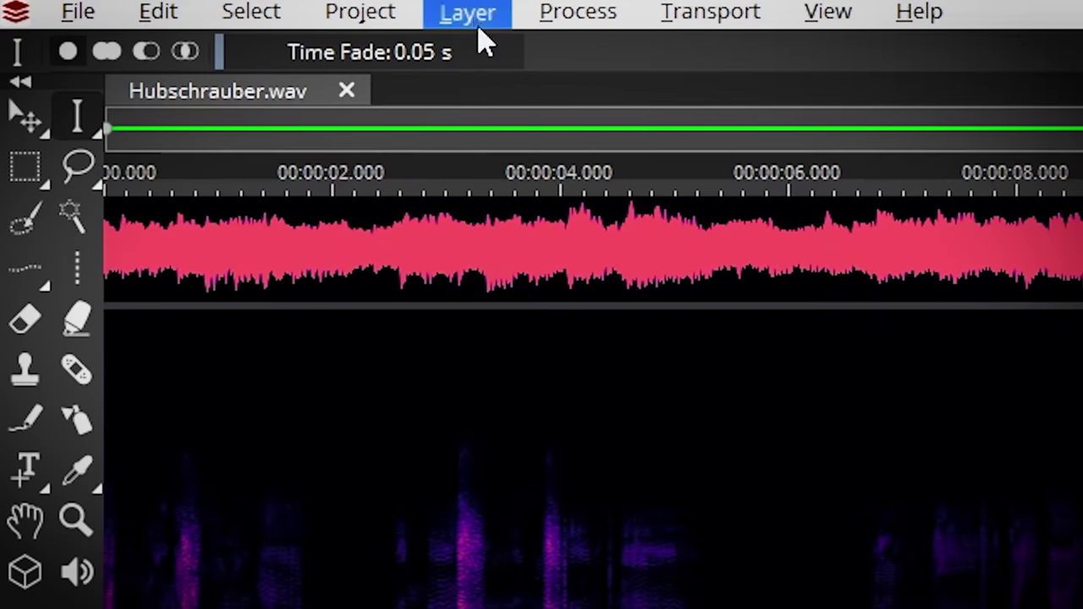
# - Unmix Stems with Piano, Drums and Bass unchecked, splitting off only the Vocals
pyautogui.click(125, 5)
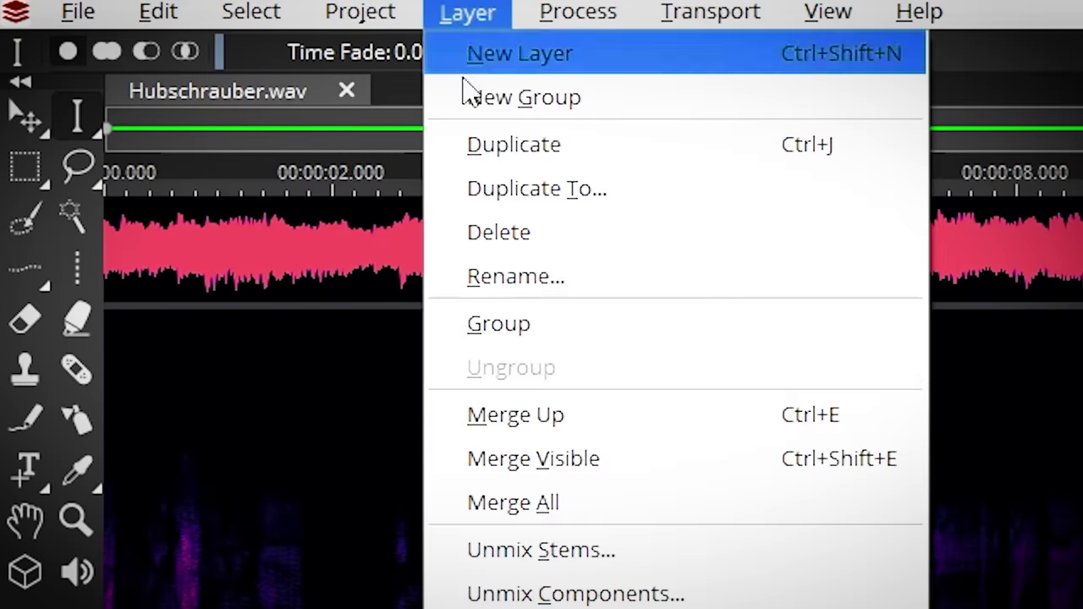
pyautogui.click(477, 552)
pyautogui.click(361, 227)
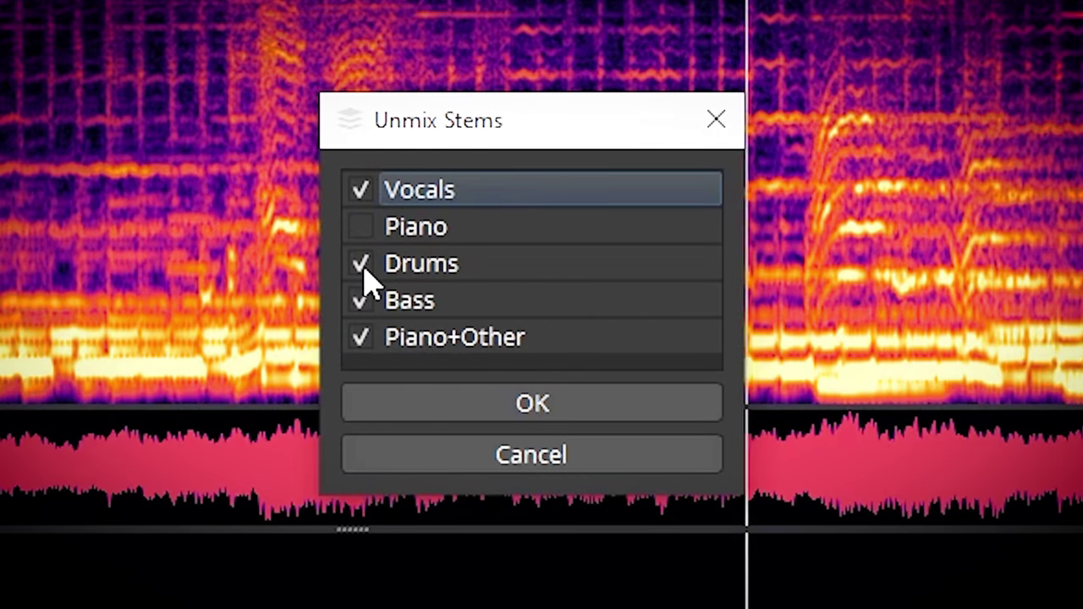
pyautogui.click(361, 263)
pyautogui.click(363, 301)
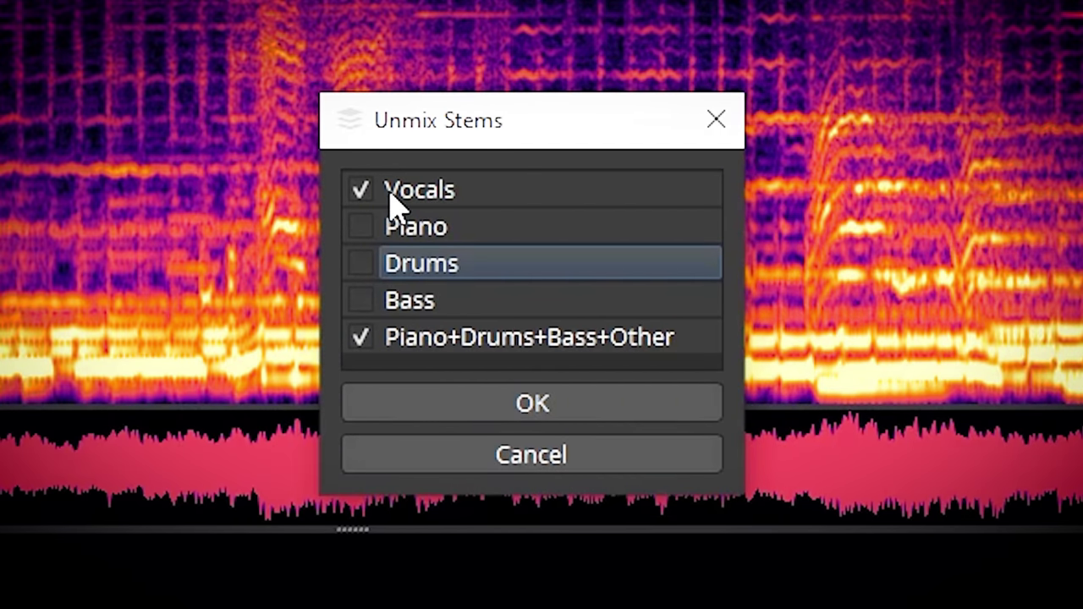
pyautogui.click(524, 411)
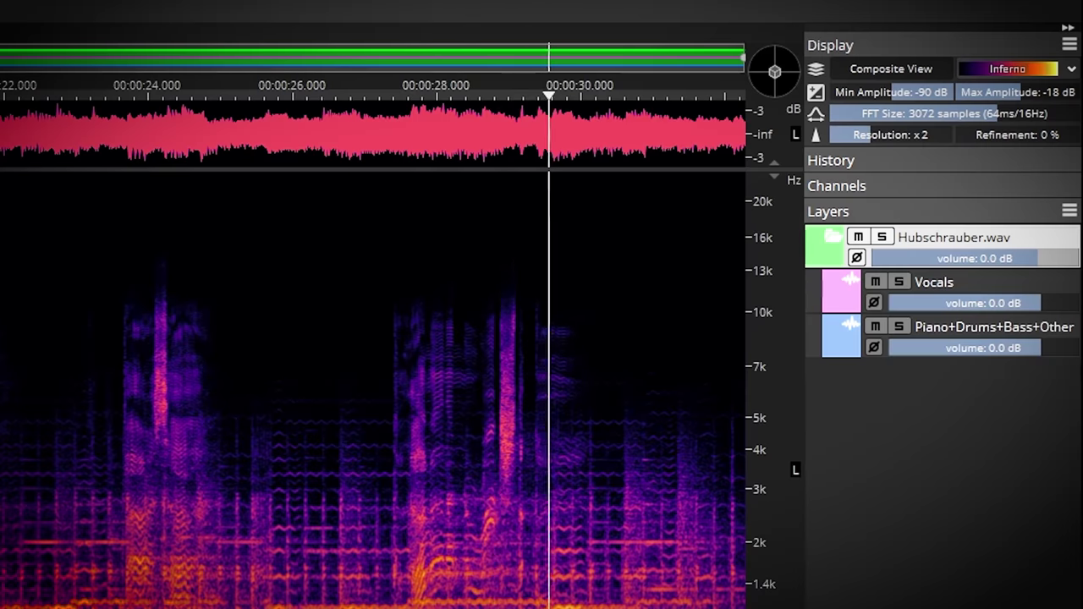
# - Toggle the Vocals layer's mute repeatedly to compare, then solo the Vocals layer
pyautogui.click(1023, 278)
pyautogui.click(1003, 330)
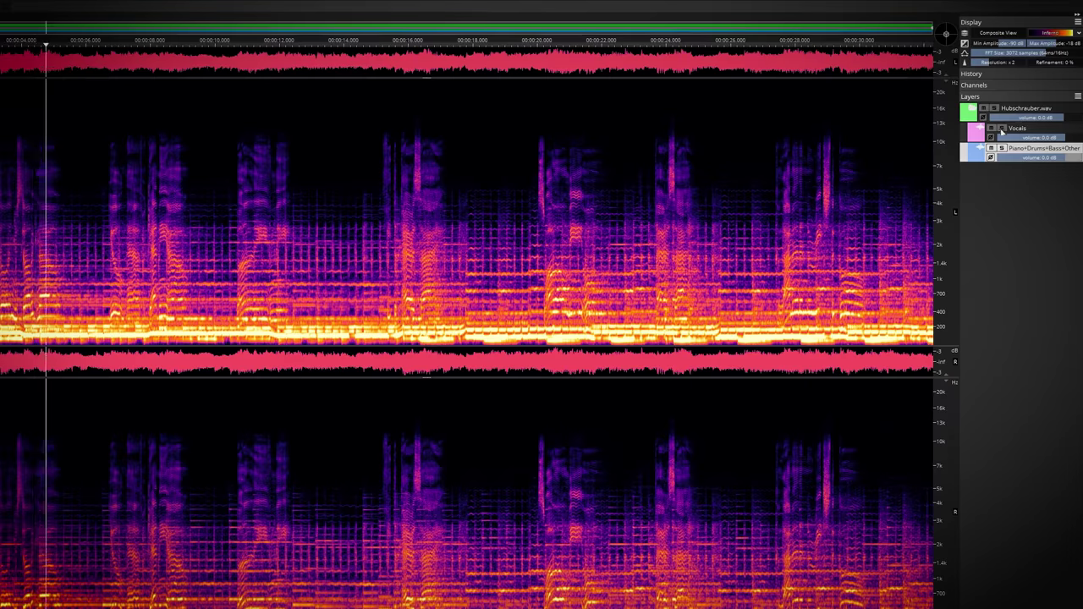
pyautogui.click(991, 129)
pyautogui.click(991, 129)
pyautogui.click(992, 129)
pyautogui.click(992, 129)
pyautogui.click(991, 128)
pyautogui.click(991, 129)
pyautogui.click(991, 149)
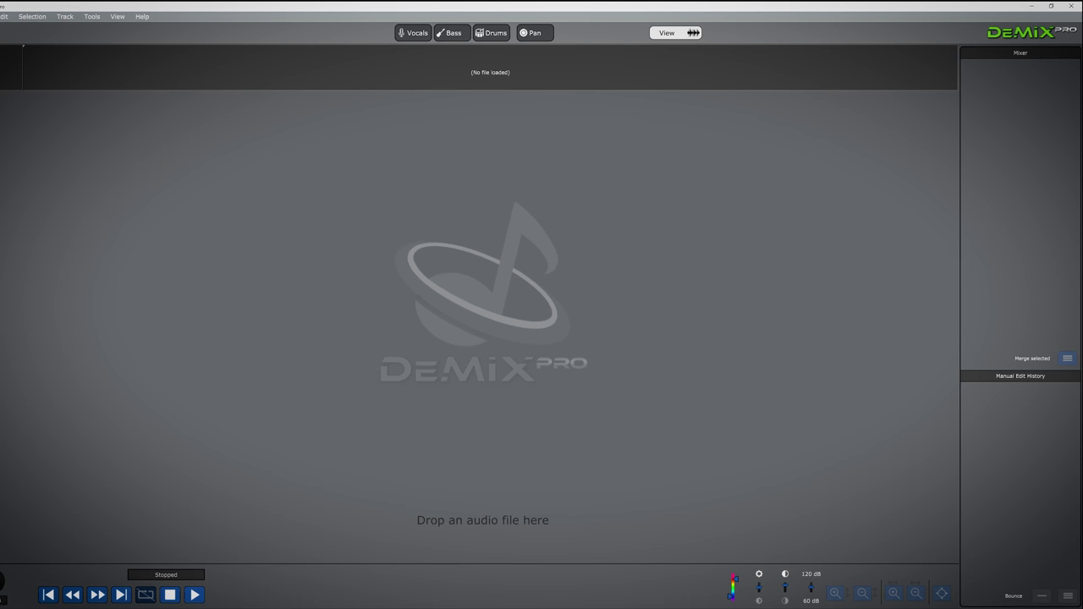
# - Load Hubschrauber.wav into DeMIX Pro and start the vocal separation
pyautogui.hotkey('alt', 'f')
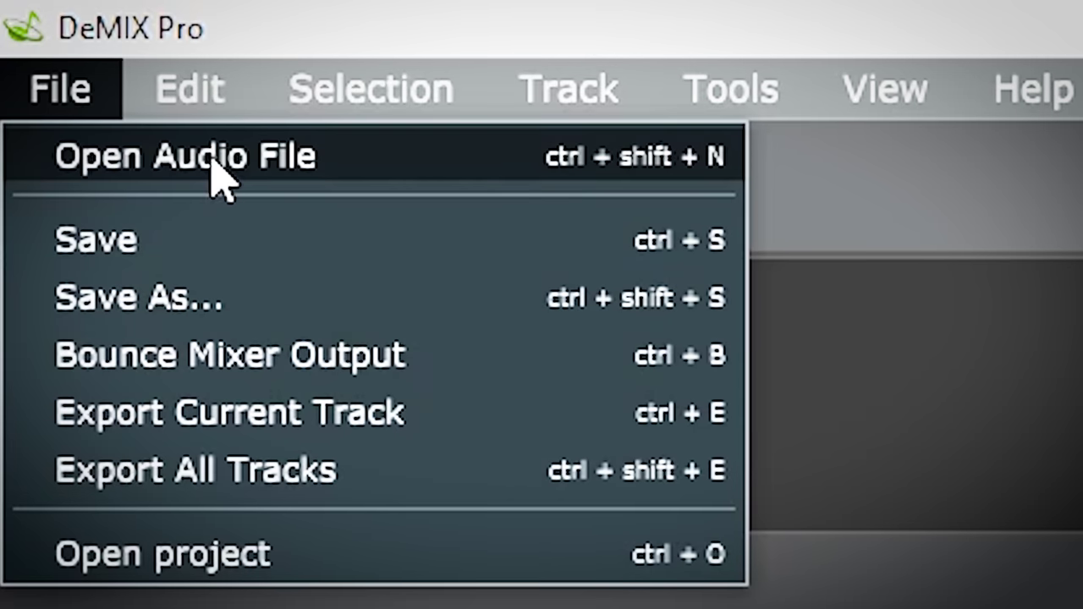
pyautogui.click(5, 27)
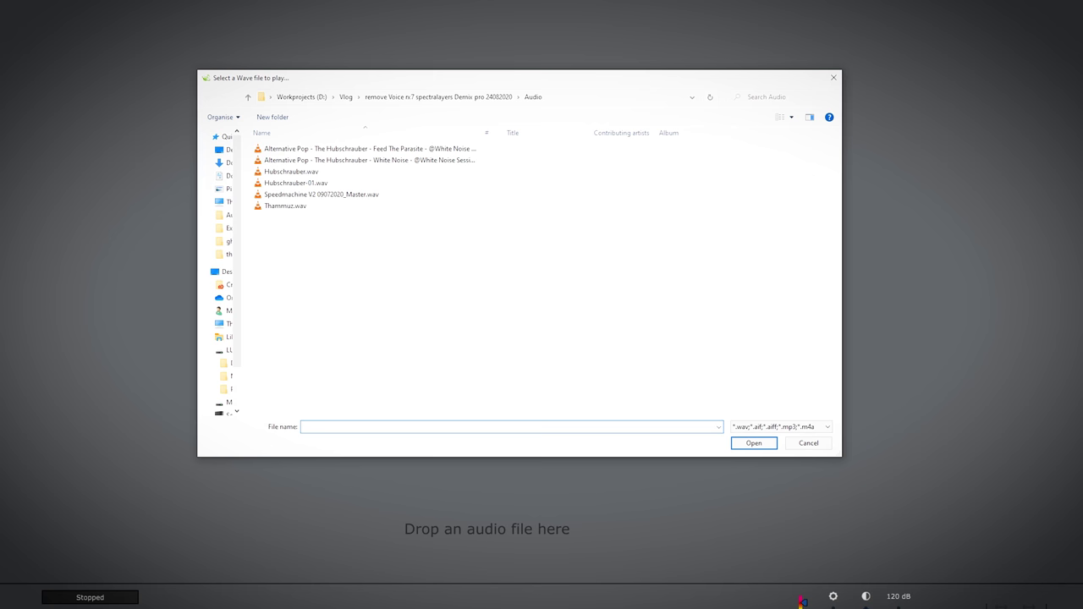
pyautogui.click(755, 447)
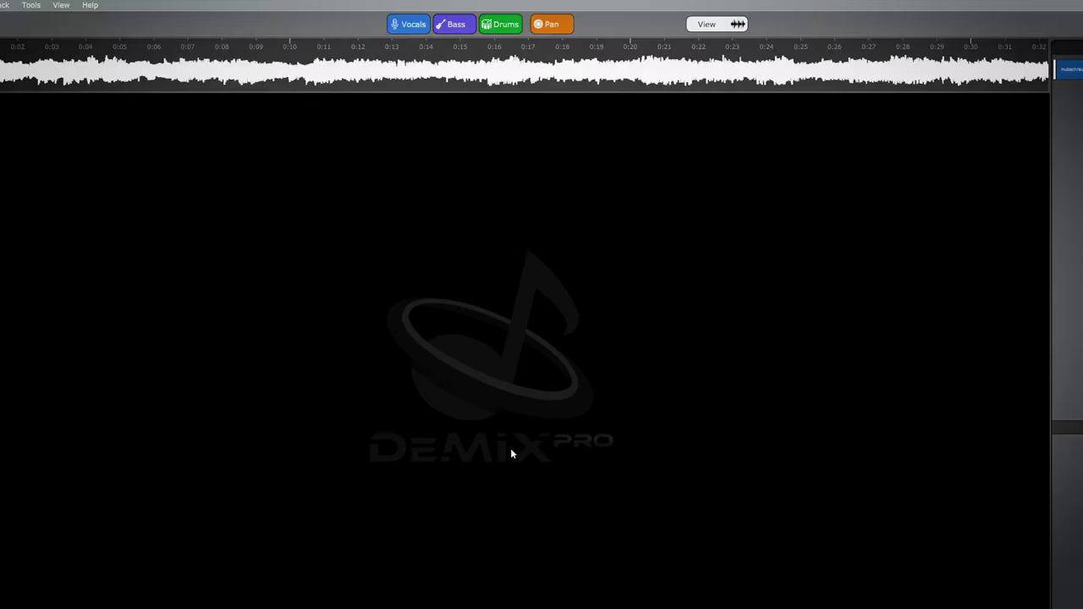
pyautogui.click(409, 24)
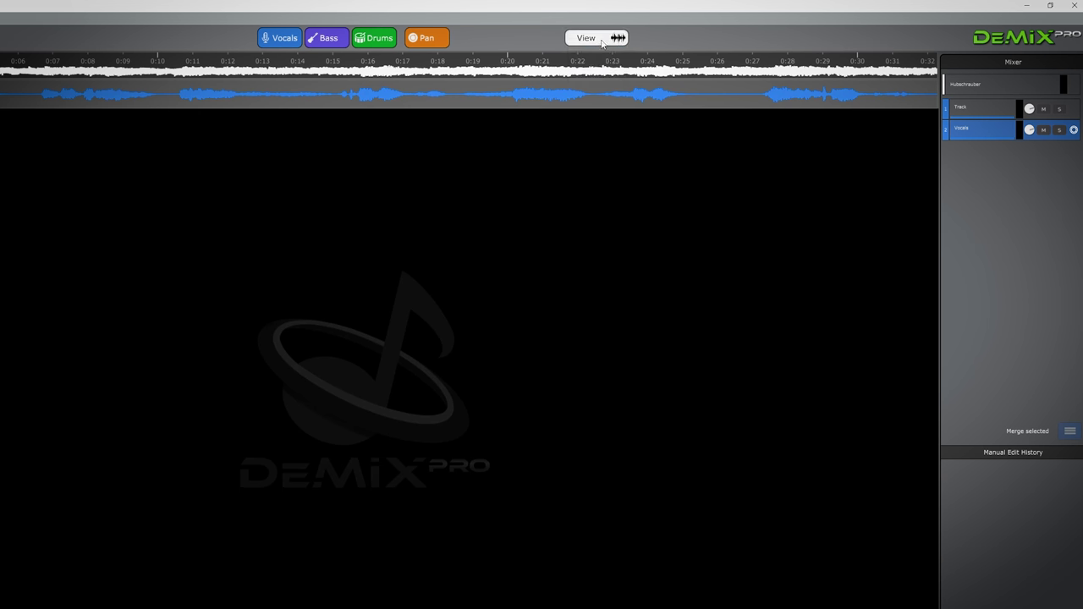
# - Show the Vocals stem in the Spectral view, then switch it to the Melody view
pyautogui.click(22, 80)
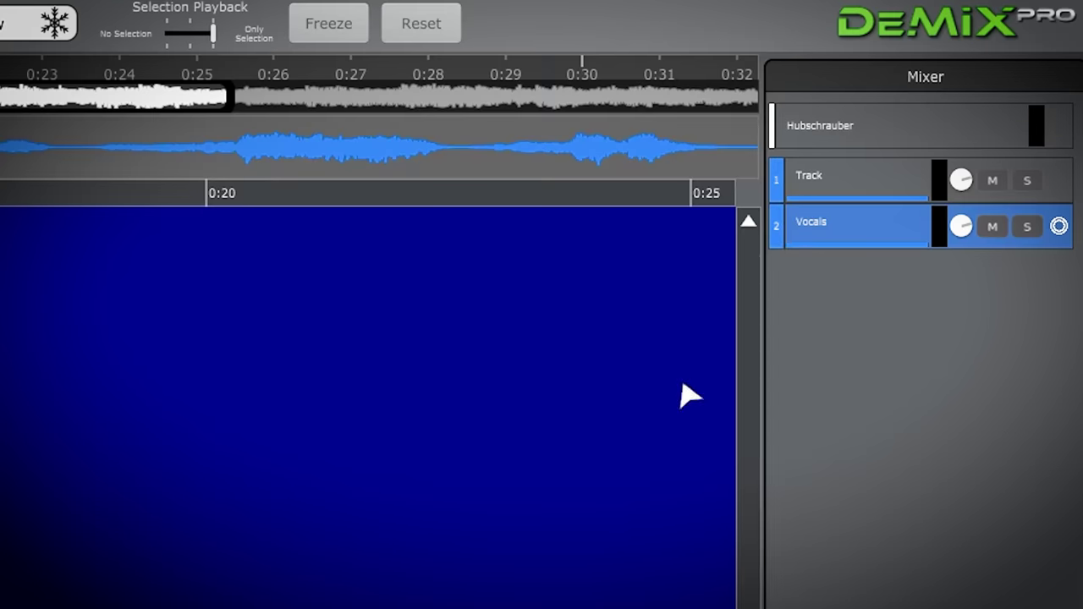
pyautogui.click(841, 174)
pyautogui.click(846, 222)
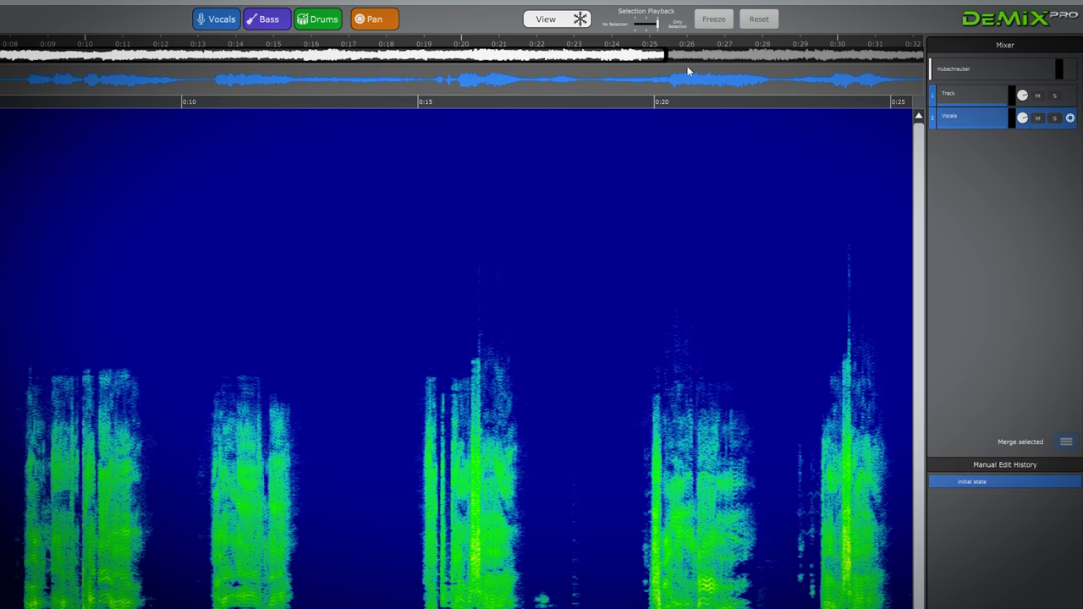
pyautogui.click(546, 60)
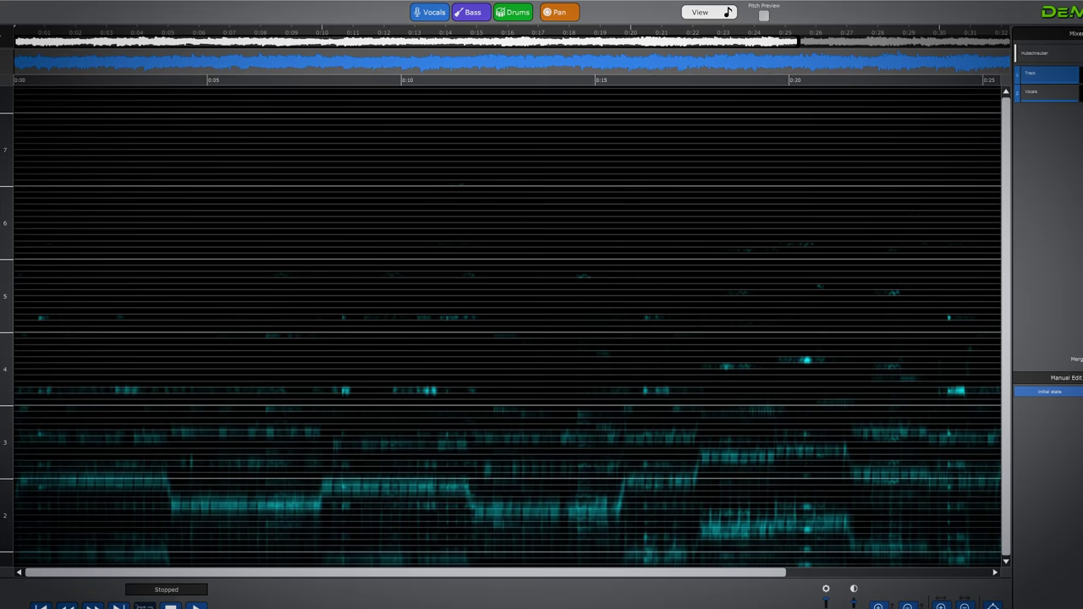
# - Draw a short pitch stroke and a long stroke along the low vocal melody line
pyautogui.moveTo(115, 391); pyautogui.dragTo(145, 390)
pyautogui.moveTo(172, 503)
pyautogui.mouseDown()
pyautogui.moveTo(263, 518)
pyautogui.moveTo(446, 491)
pyautogui.moveTo(507, 513)
pyautogui.moveTo(634, 516)
pyautogui.mouseUp()
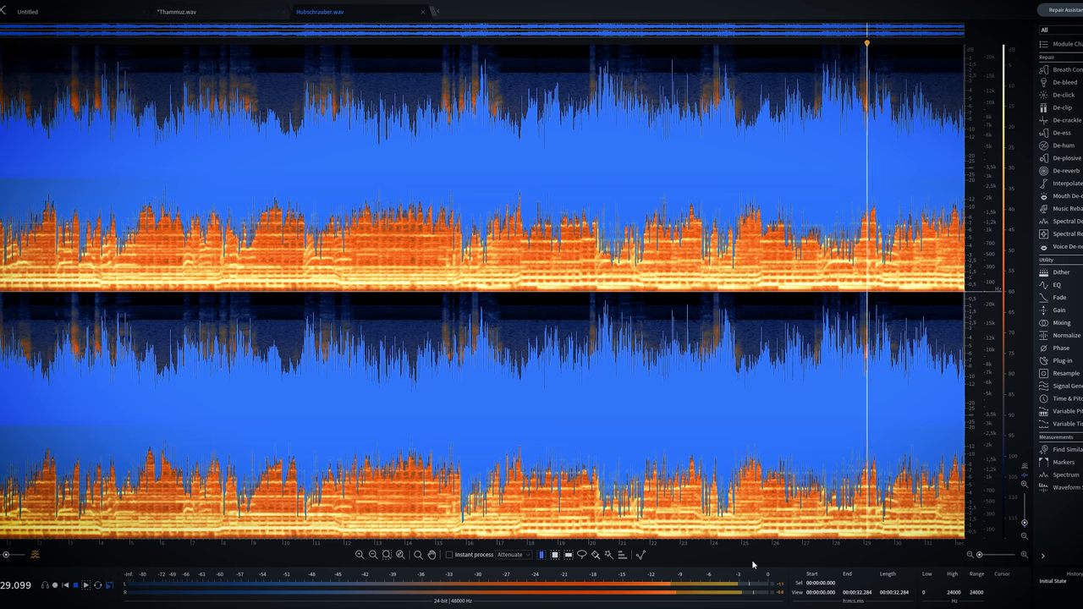
pyautogui.press('space')
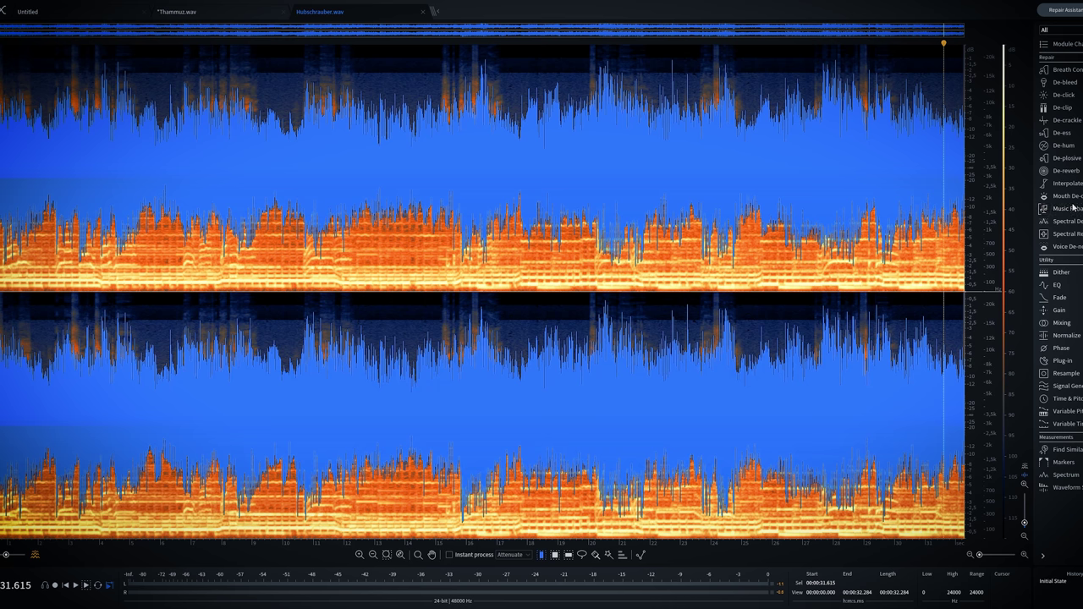
pyautogui.click(1071, 209)
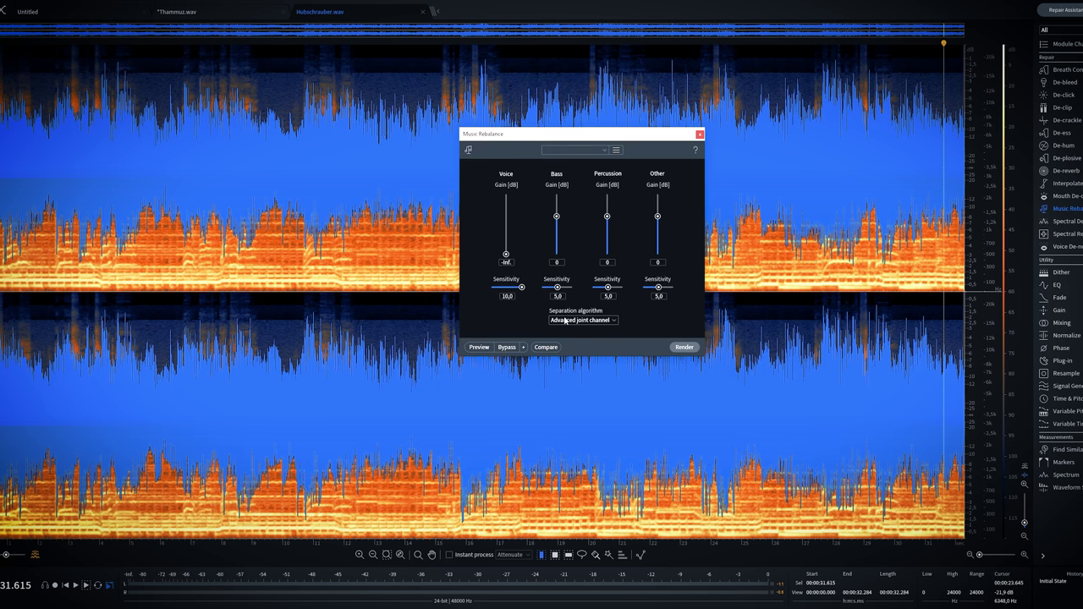
pyautogui.hotkey('ctrl', 'a')
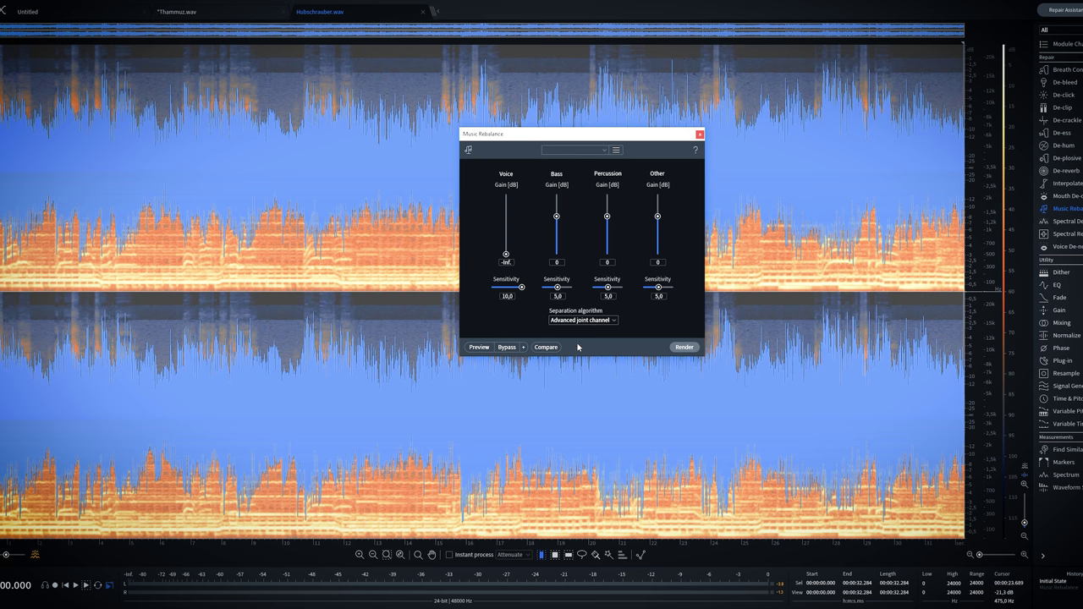
pyautogui.click(685, 347)
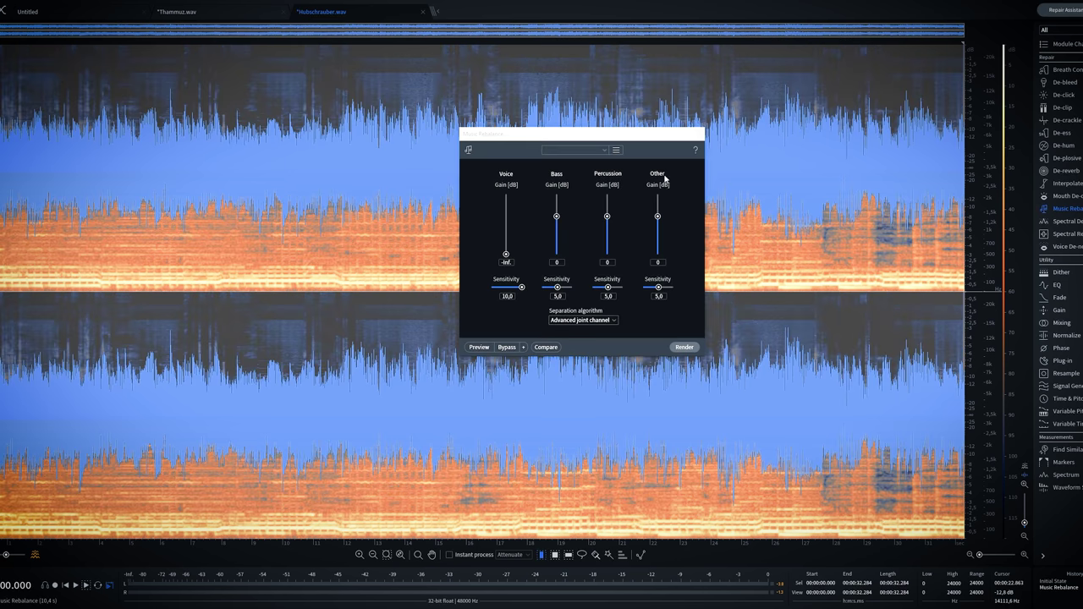
pyautogui.click(700, 134)
pyautogui.press('space')
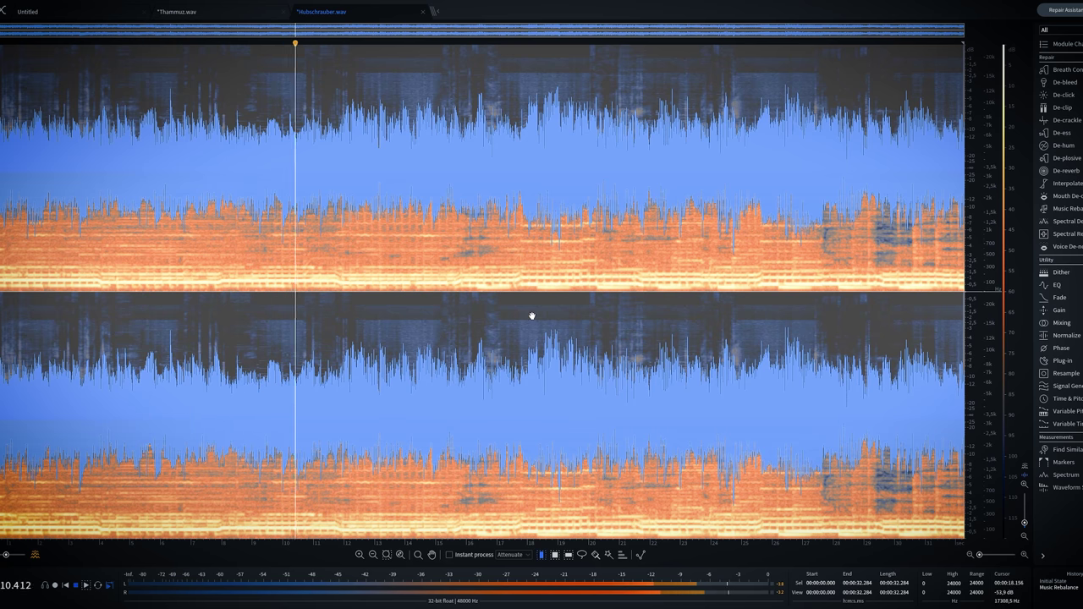
pyautogui.press('space')
pyautogui.press('space')
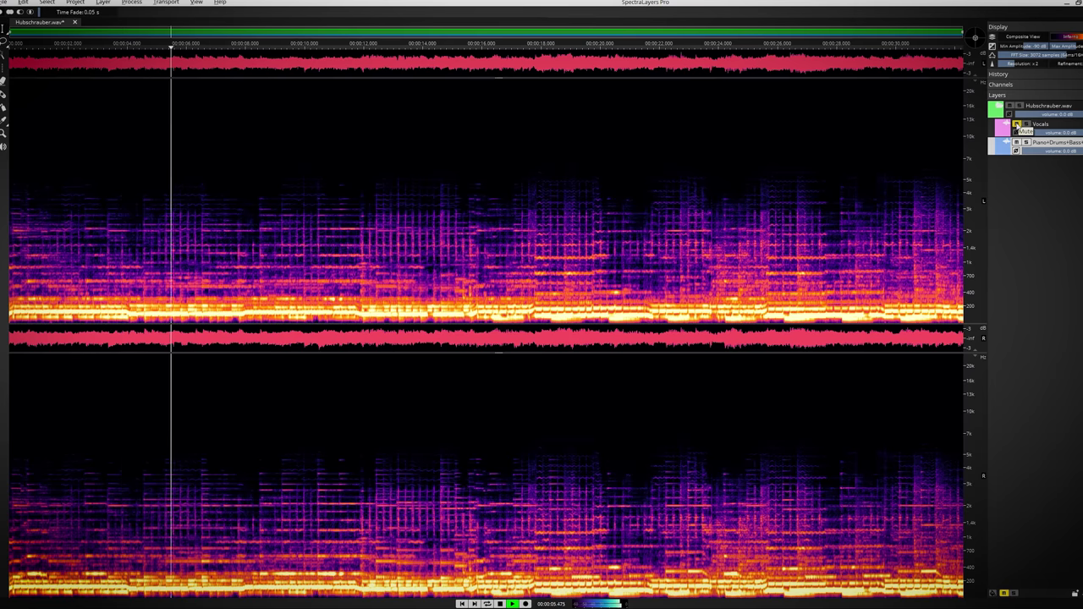
# - Toggle the Vocals layer's mute during playback, leaving the vocals silenced
pyautogui.click(1017, 125)
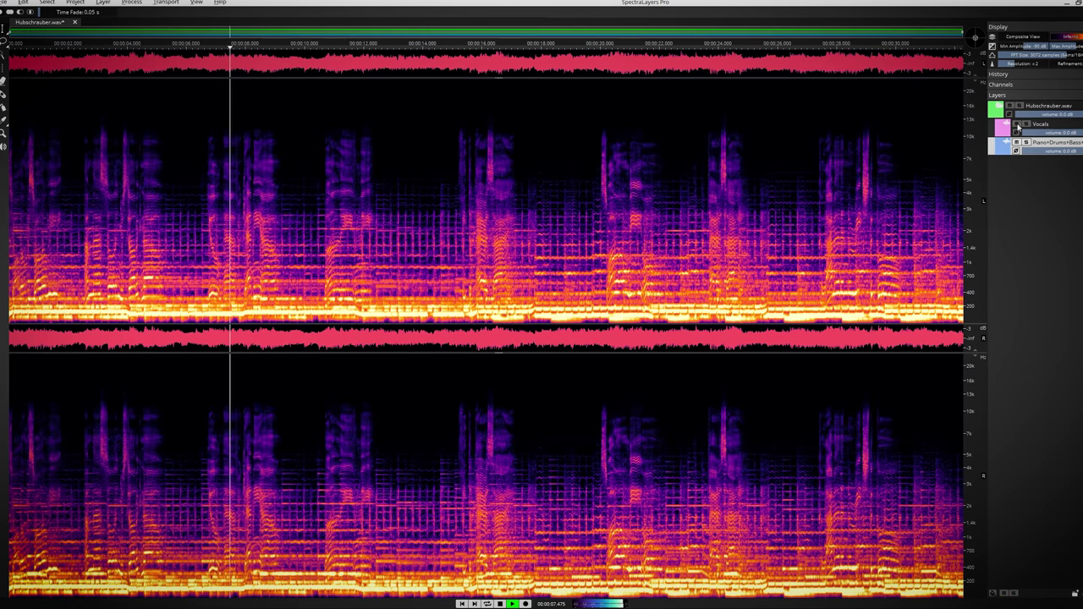
pyautogui.click(1017, 125)
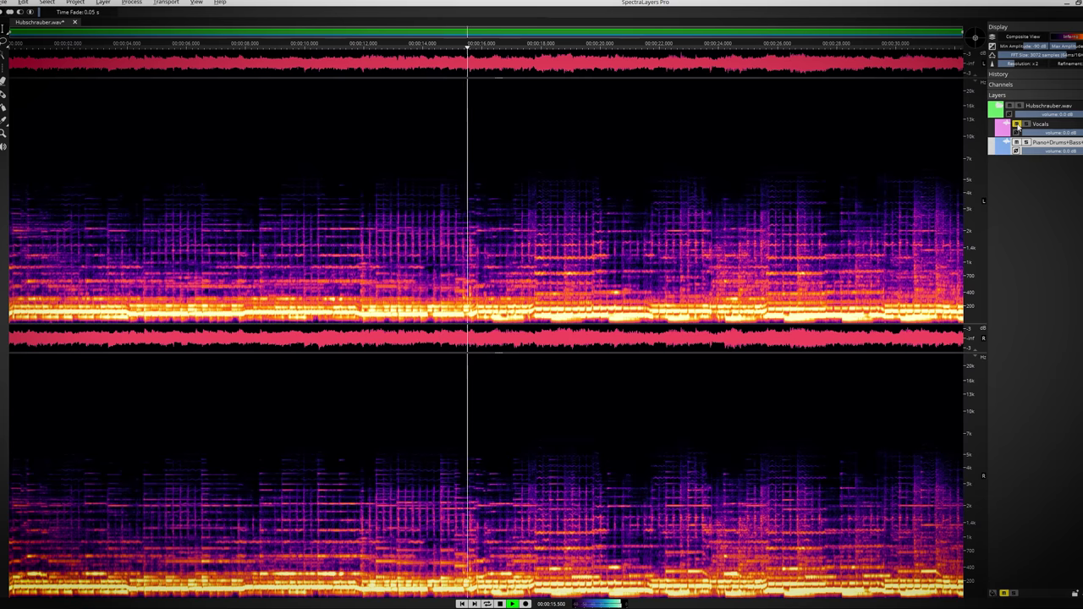
pyautogui.click(1018, 125)
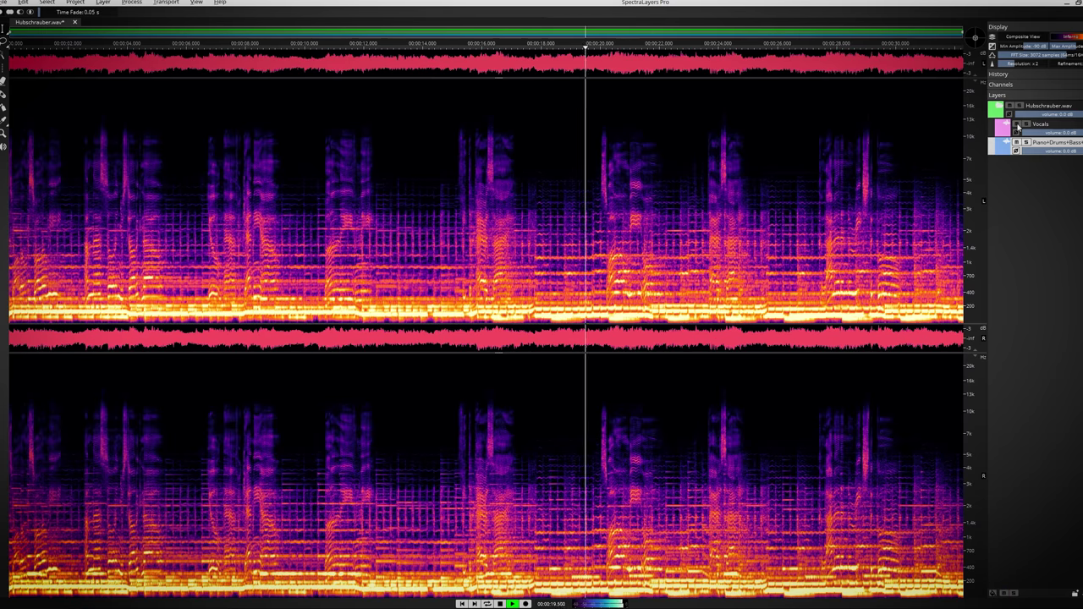
pyautogui.click(1017, 124)
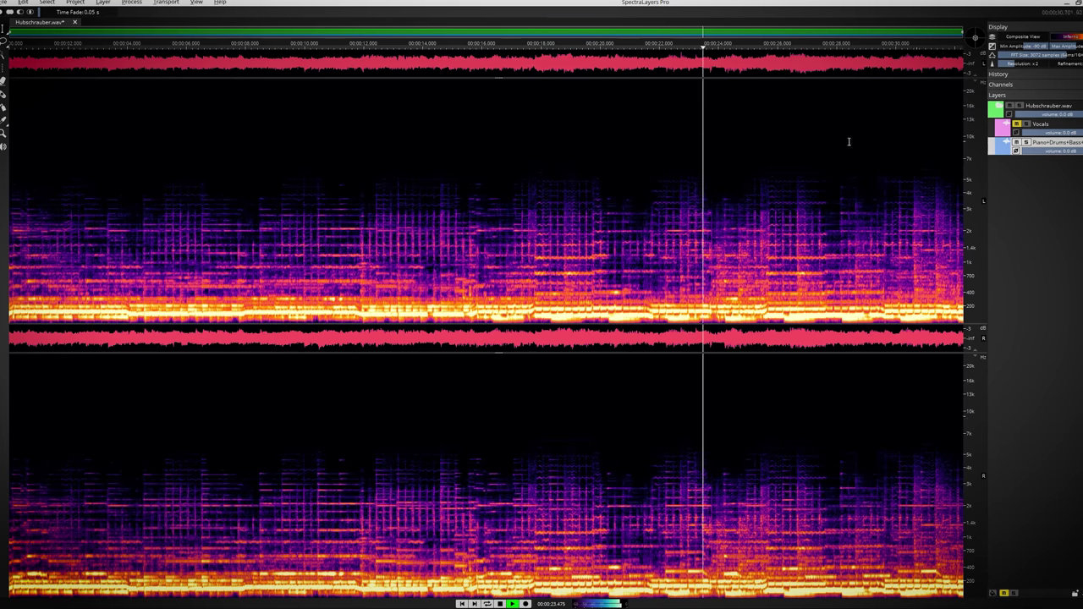
# - Replay the passage around 17 seconds, select a short slice across both channels, and play
pyautogui.click(449, 93)
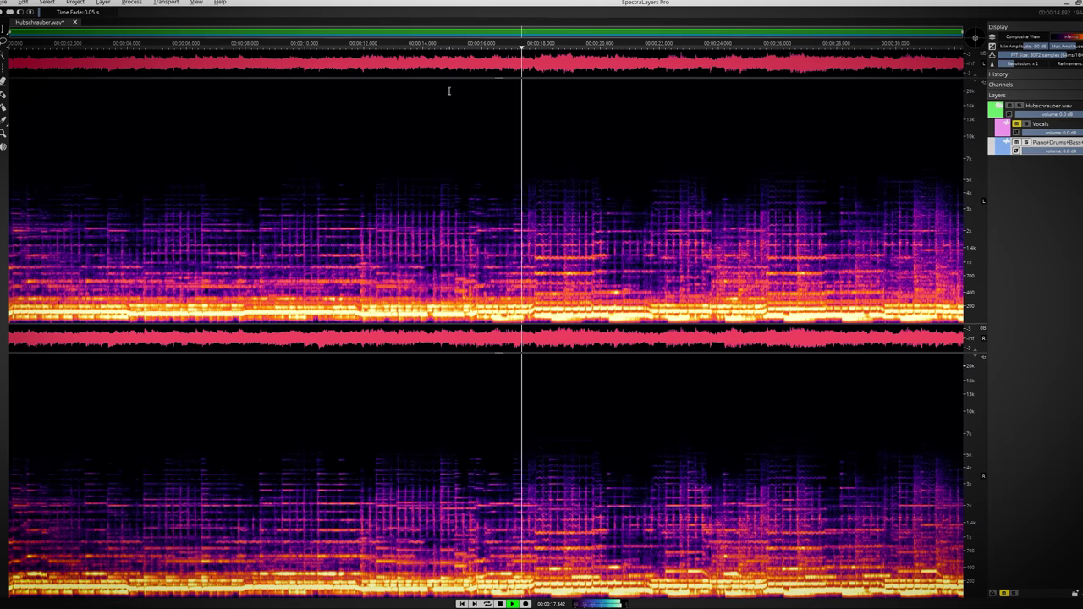
pyautogui.click(451, 81)
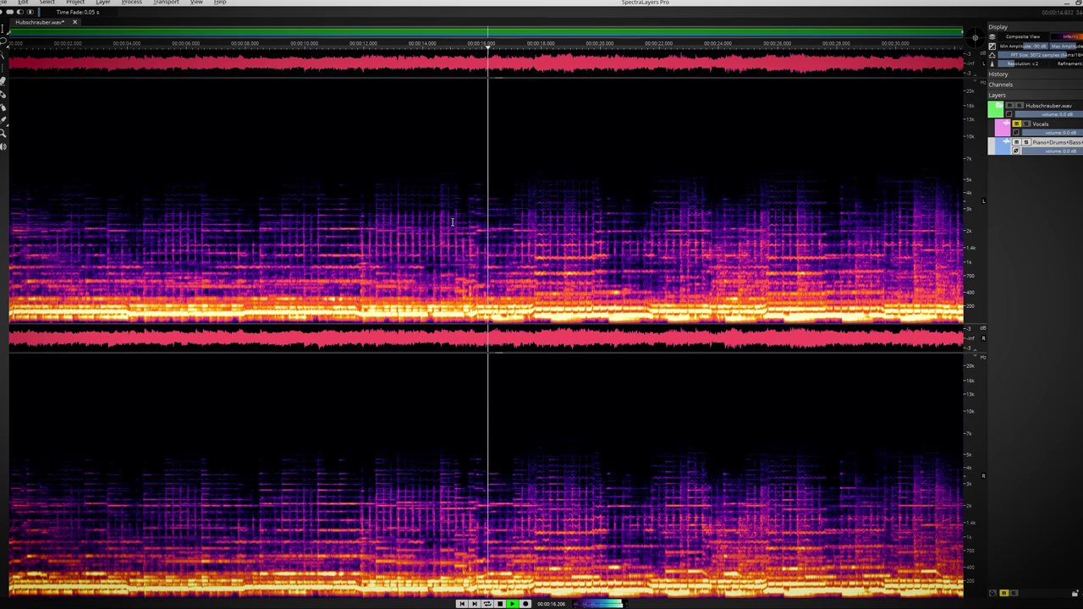
pyautogui.moveTo(460, 79); pyautogui.dragTo(479, 338)
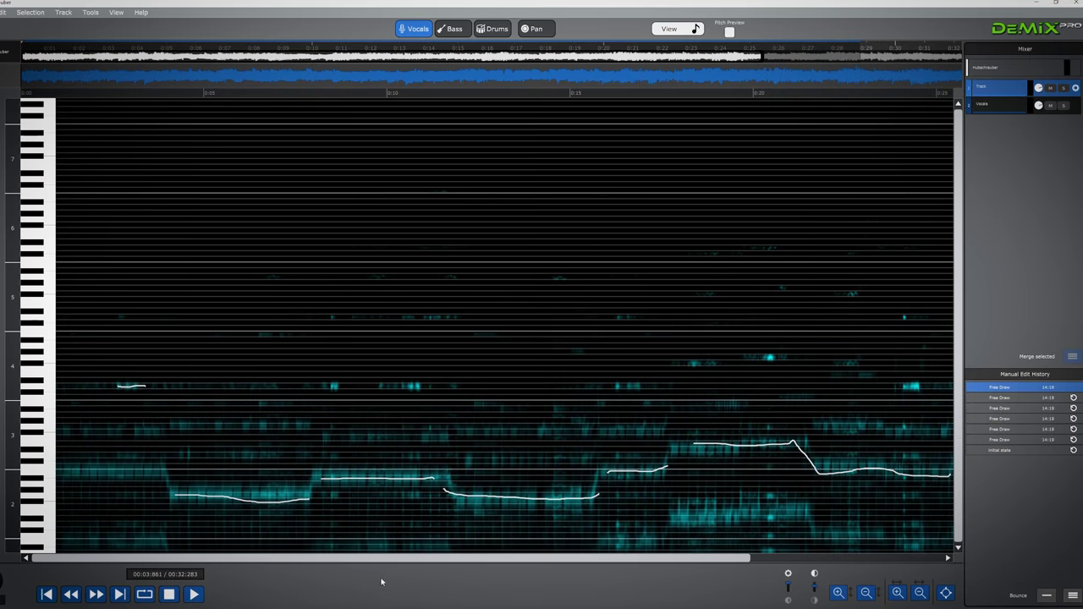
pyautogui.press('space')
# - Scroll the melody view back and forth to review the drawn pitch lines during playback
pyautogui.moveTo(741, 560); pyautogui.dragTo(910, 563)
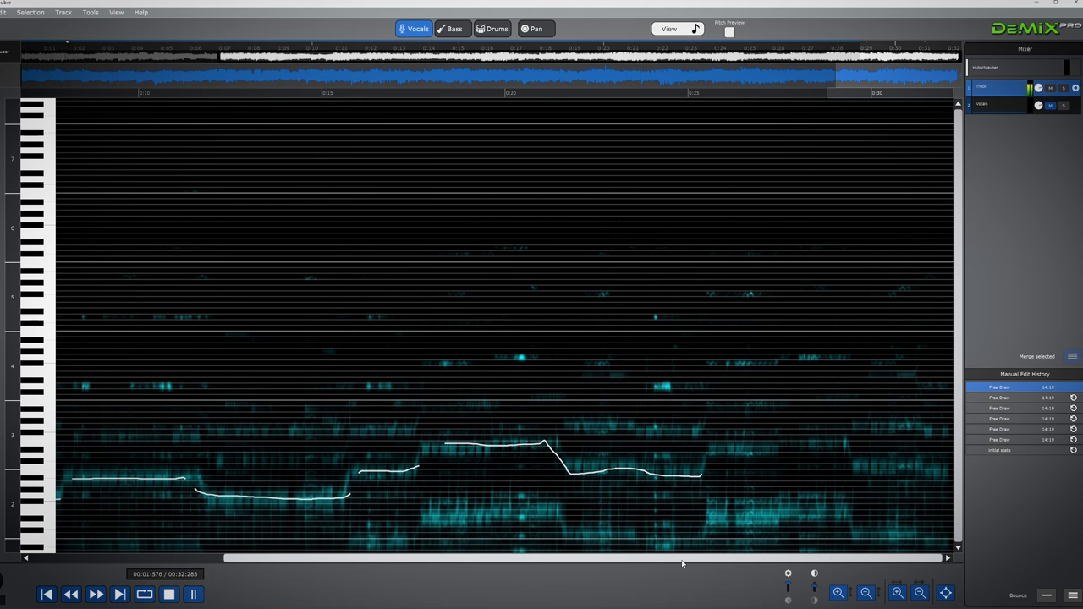
pyautogui.moveTo(682, 563); pyautogui.dragTo(283, 565)
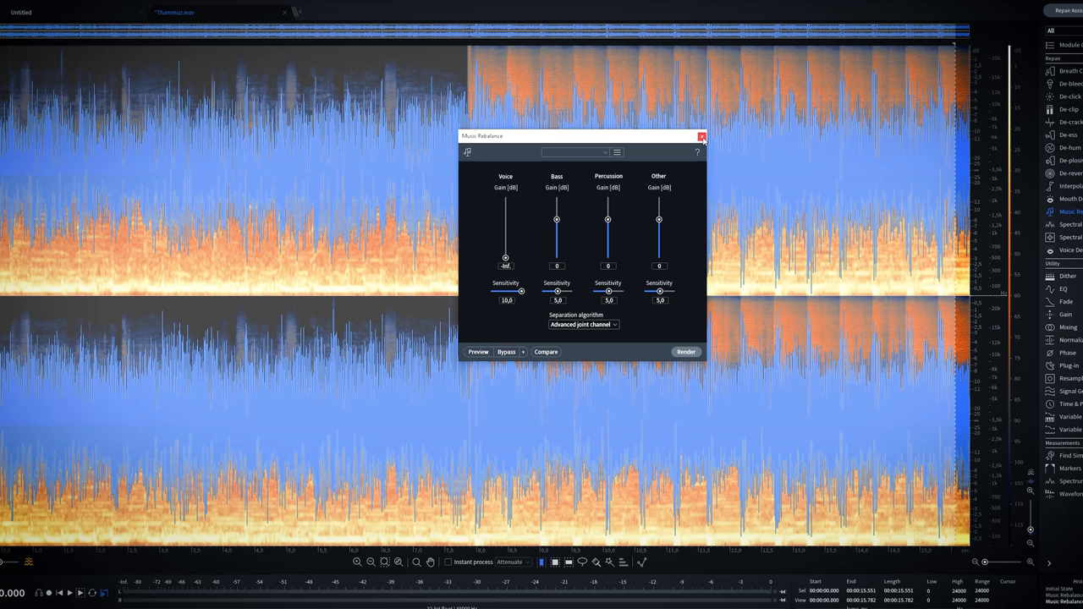
# - Close the Music Rebalance settings and play the processed Thammuz.wav
pyautogui.click(702, 140)
pyautogui.press('space')
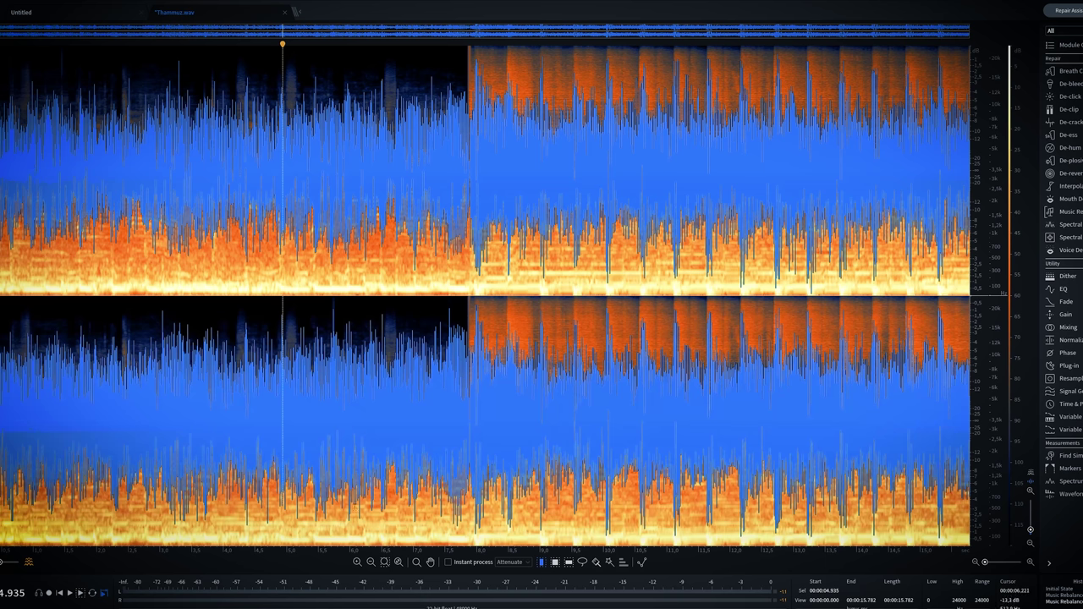
pyautogui.hotkey('ctrl', 'a')
pyautogui.click(469, 353)
pyautogui.press('space')
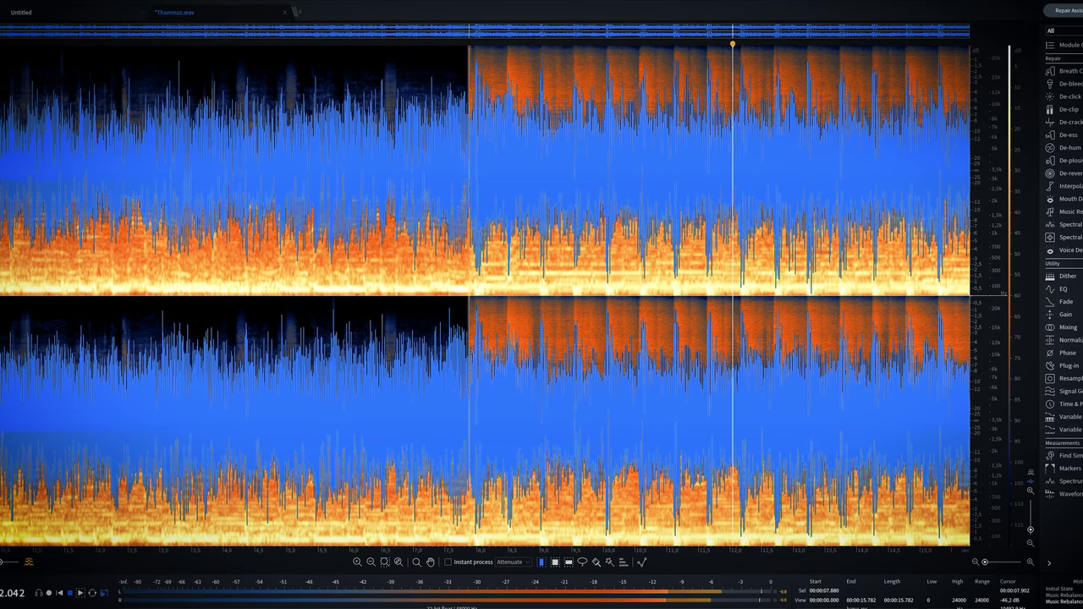
pyautogui.click(30, 169)
pyautogui.press('space')
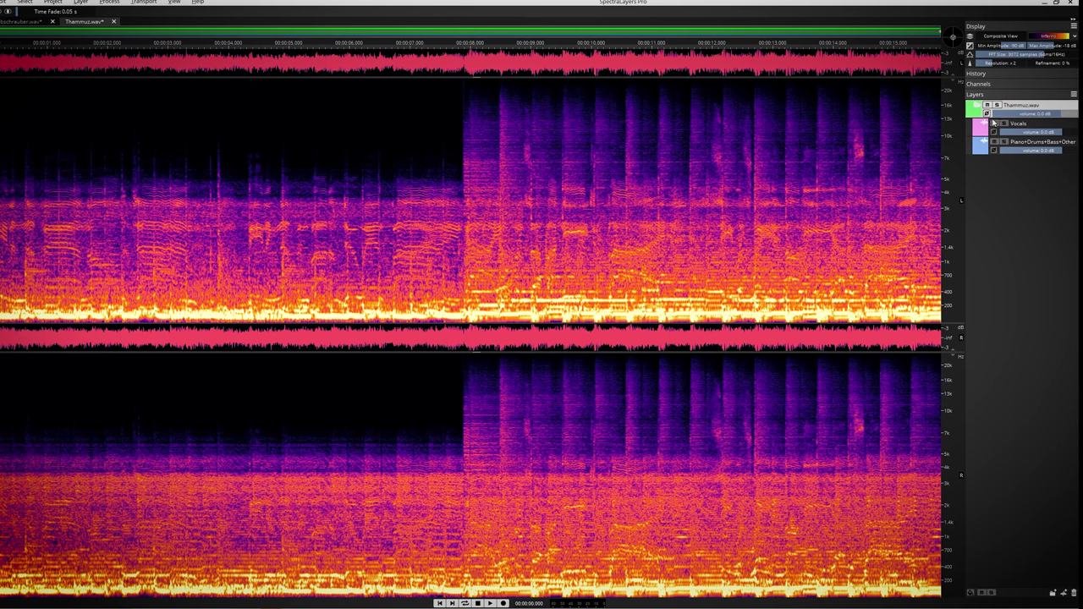
# - Mute the Vocals layer and play the Thammuz instrumental from about 2.2 seconds
pyautogui.click(995, 124)
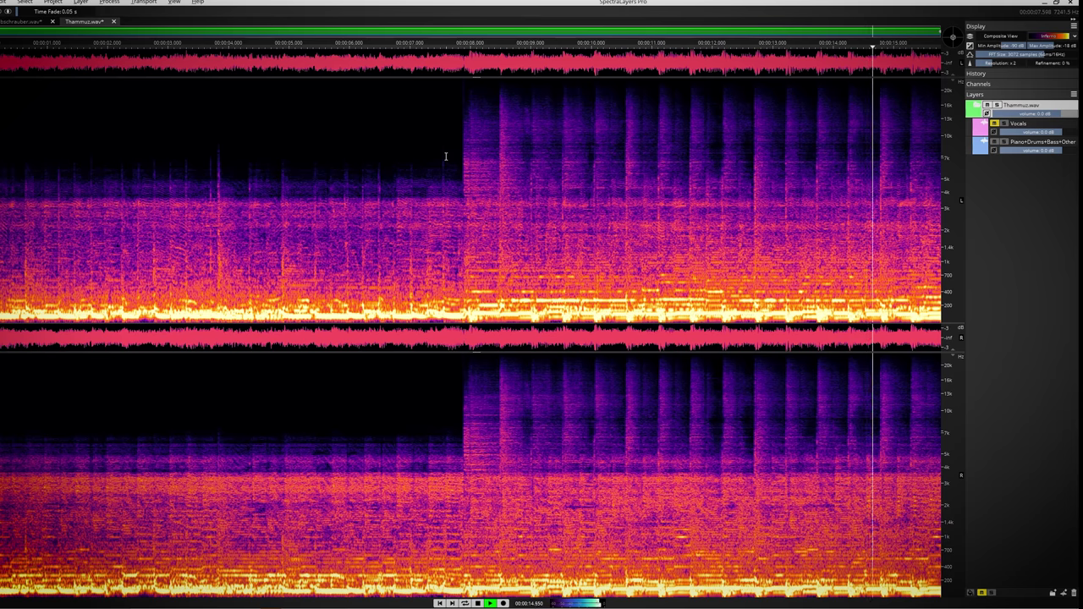
pyautogui.press('space')
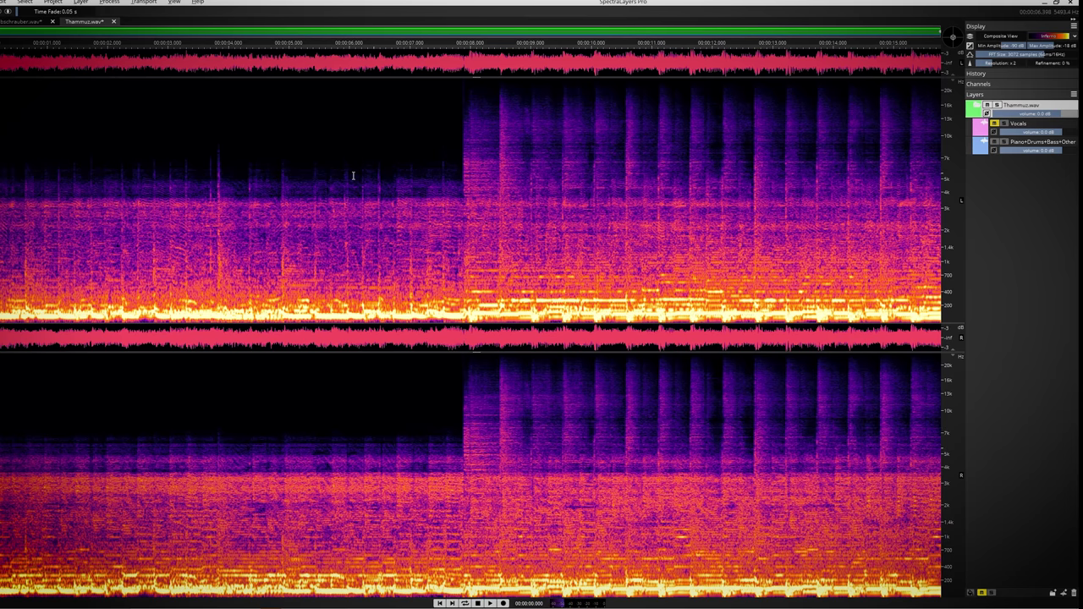
pyautogui.click(122, 152)
pyautogui.press('space')
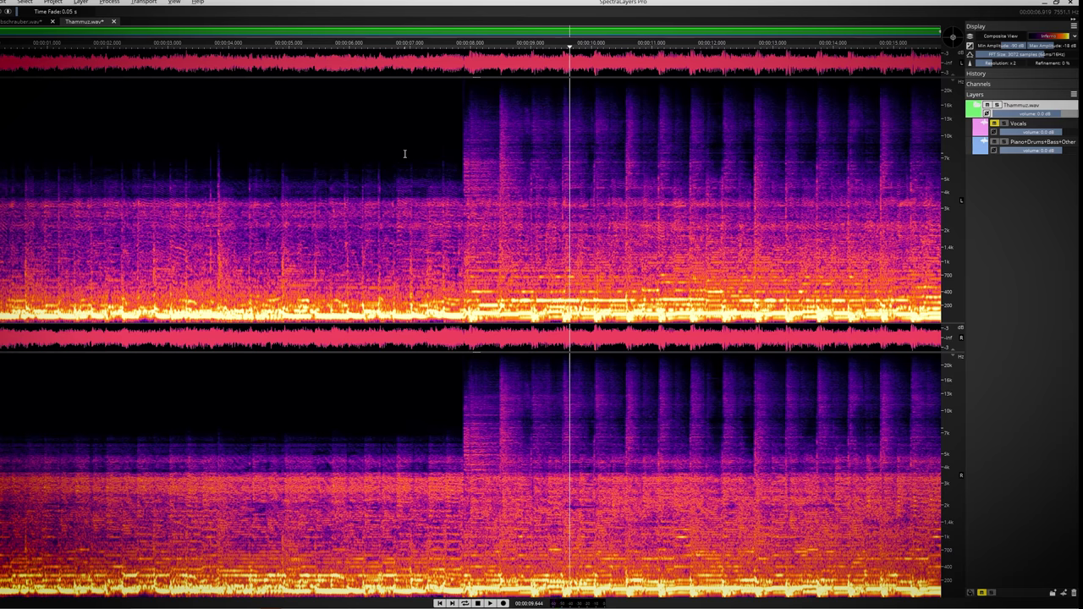
pyautogui.press('space')
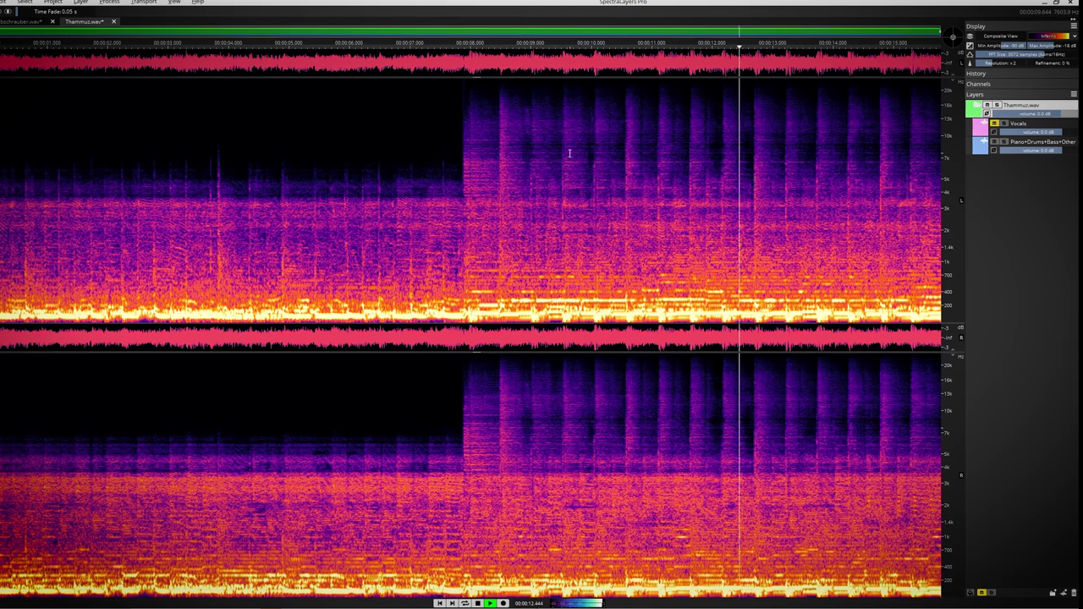
pyautogui.press('space')
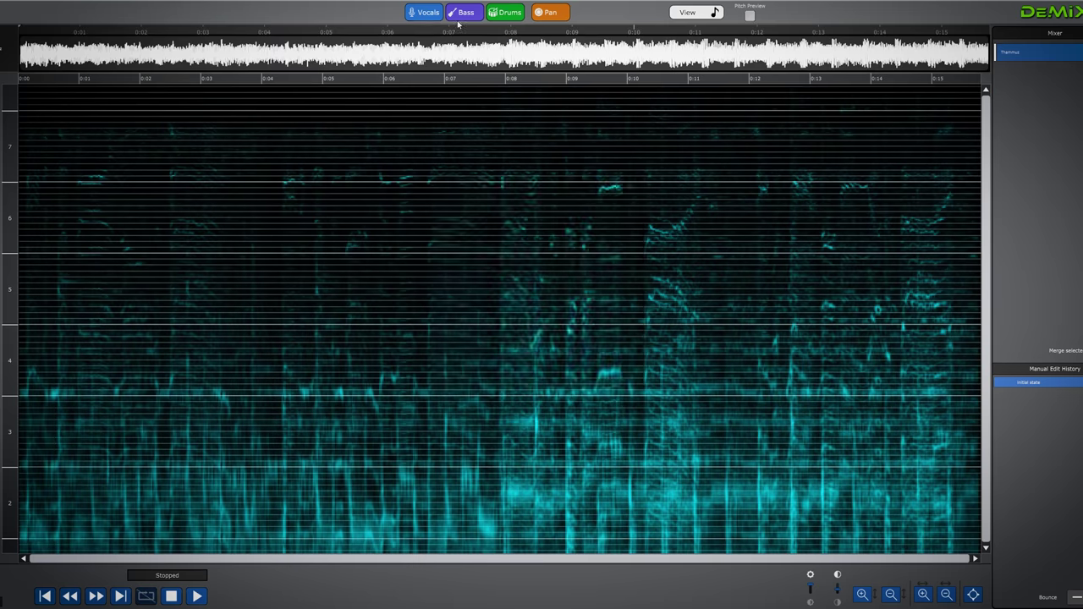
# - Set up a guided lead-vocal separation on Thammuz, reviewing the Algorithm and Reverb options
pyautogui.click(580, 330)
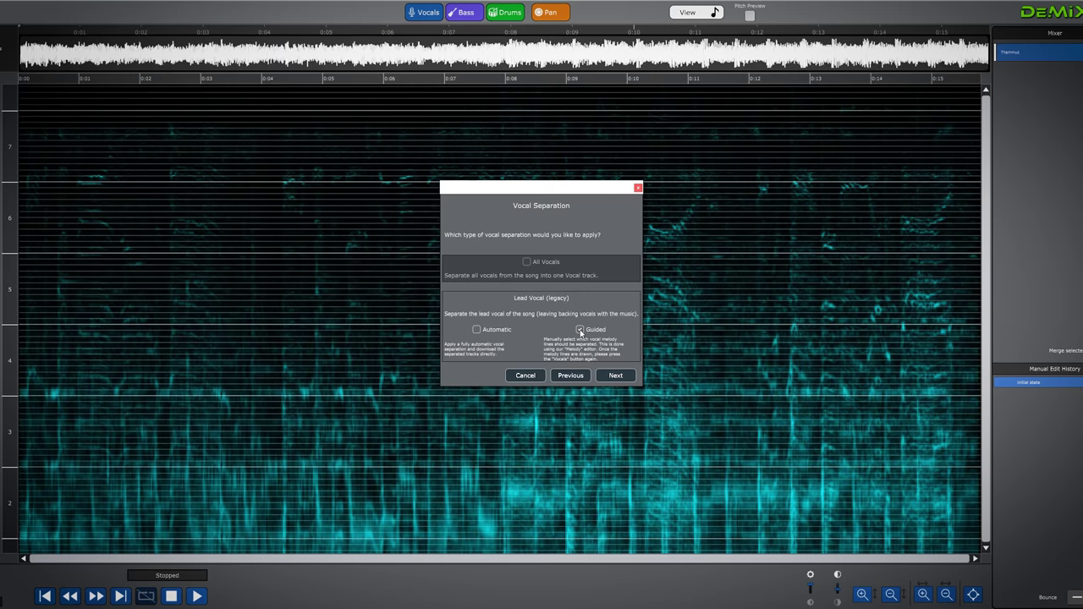
pyautogui.click(615, 375)
pyautogui.click(598, 278)
pyautogui.click(592, 291)
pyautogui.click(591, 323)
pyautogui.click(582, 341)
# - Run the separation into Track and Vocals, then switch to the Melody view
pyautogui.click(617, 376)
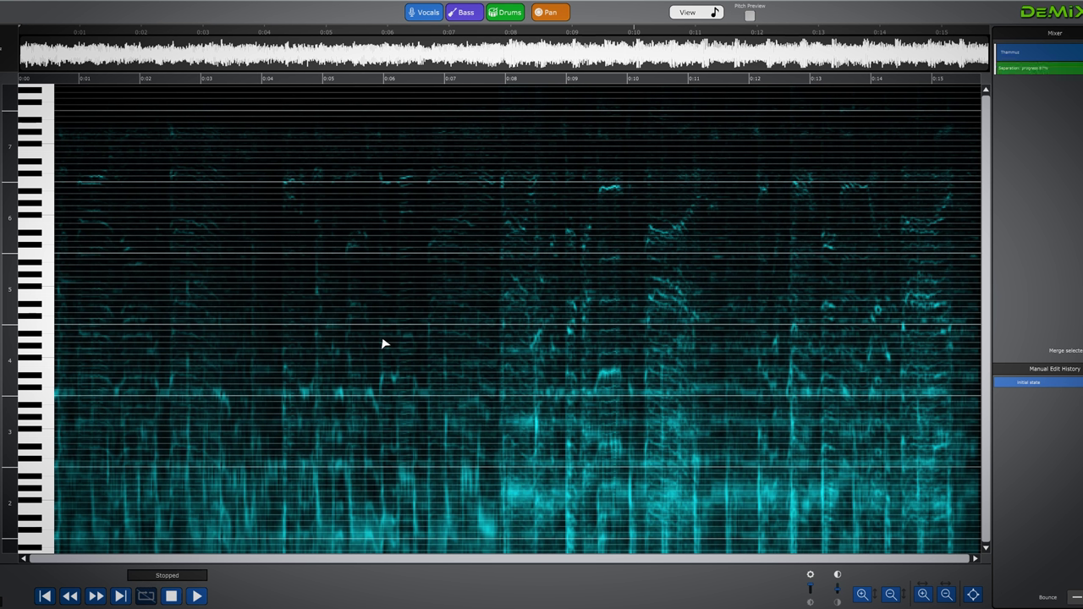
pyautogui.click(687, 12)
pyautogui.click(690, 45)
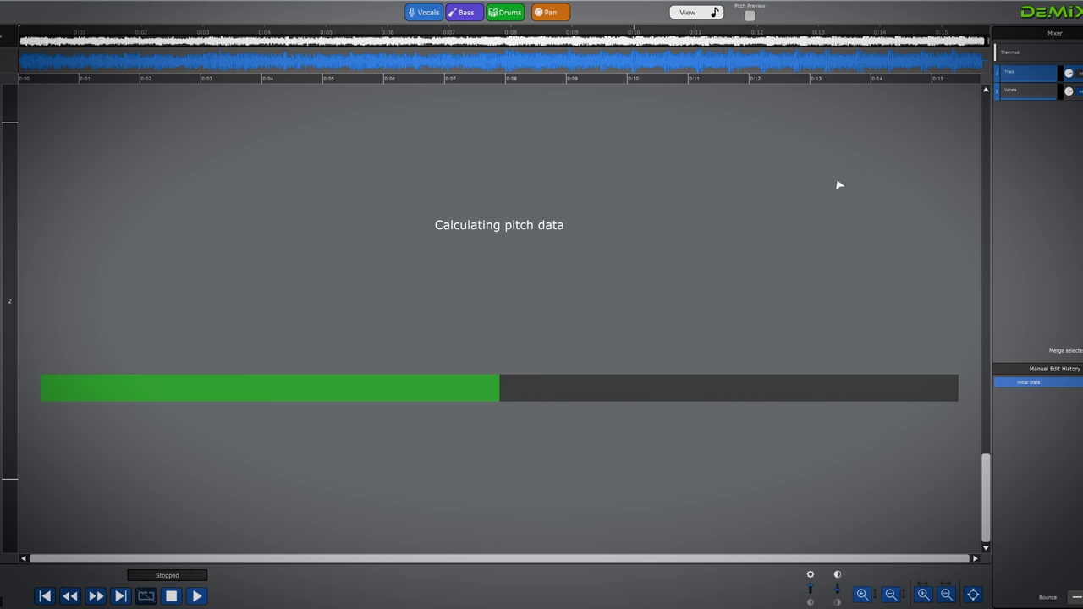